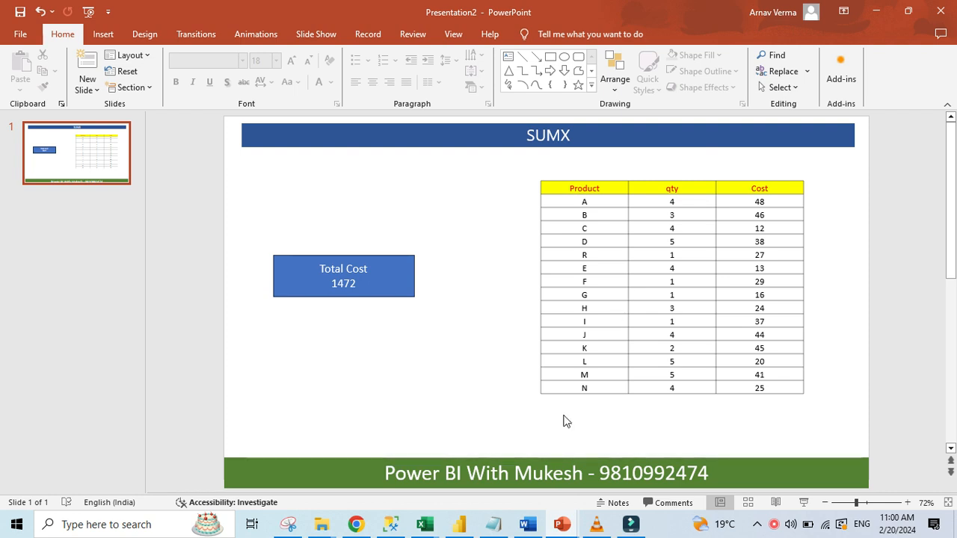
Switch to the DummyData workbook in Excel and enter =B2*C2 in cell D2 of Sheet3.
click(425, 524)
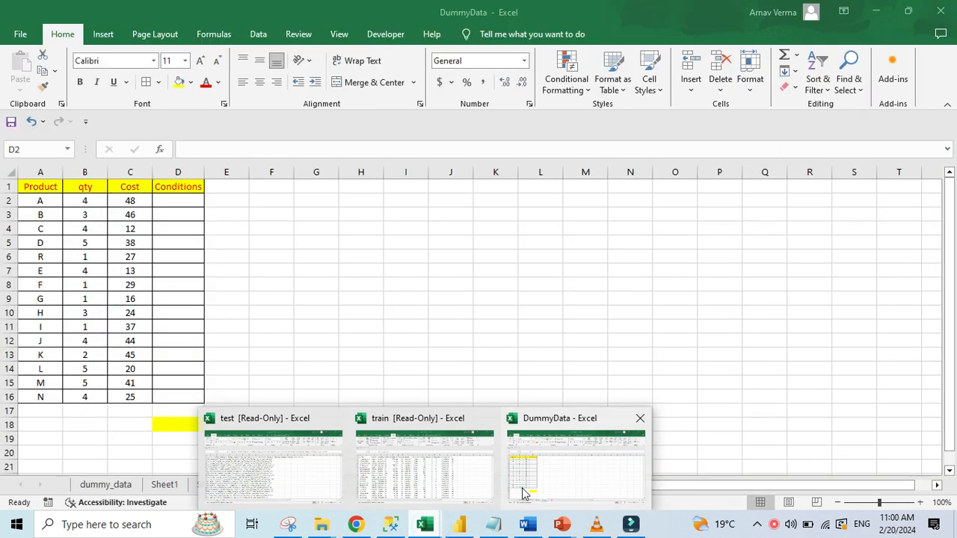
click(519, 489)
click(192, 203)
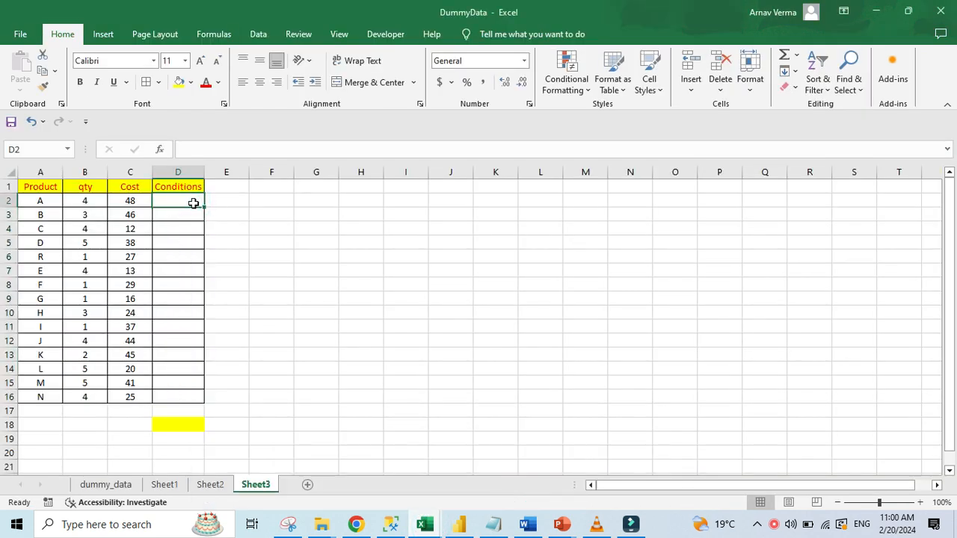
text(=)
key(Left)
key(Left)
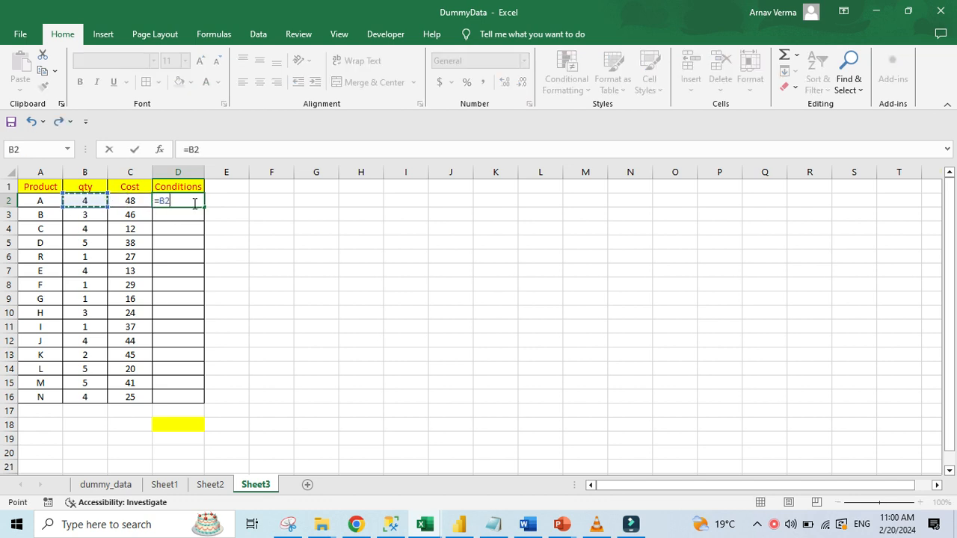
text(*)
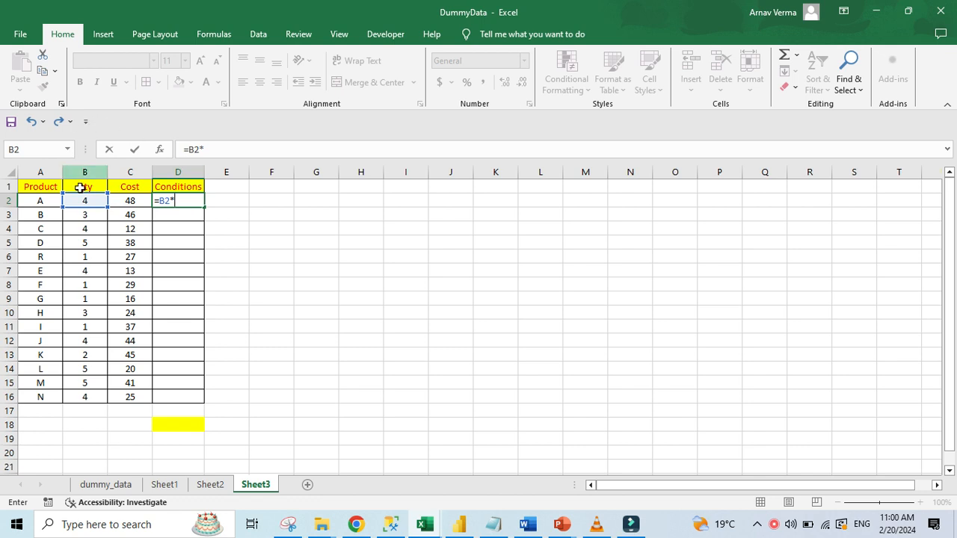
click(131, 201)
key(Return)
Fill the qty times cost formula from D2 down the Conditions column to D16.
key(Up)
click(130, 202)
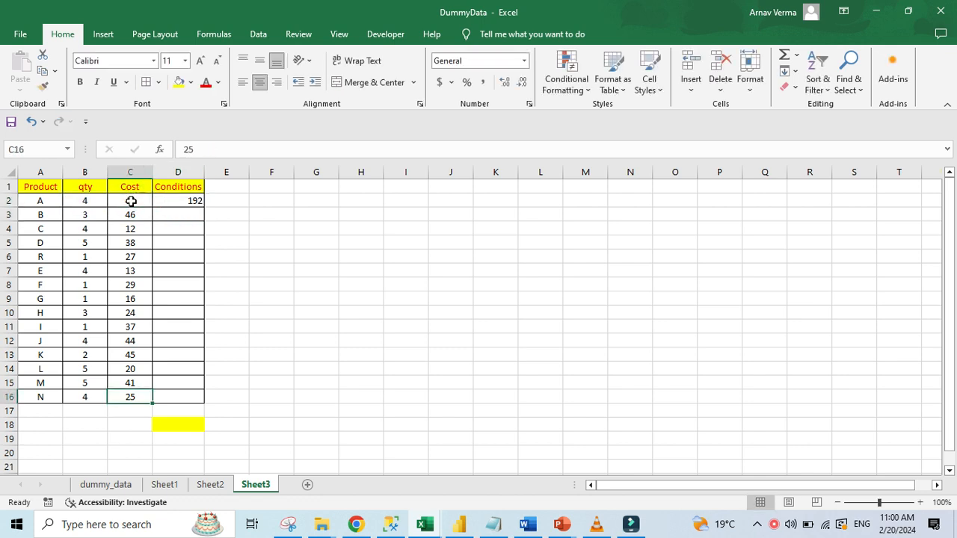
key(ctrl+Down)
key(Right)
key(ctrl+shift+Up)
key(ctrl+d)
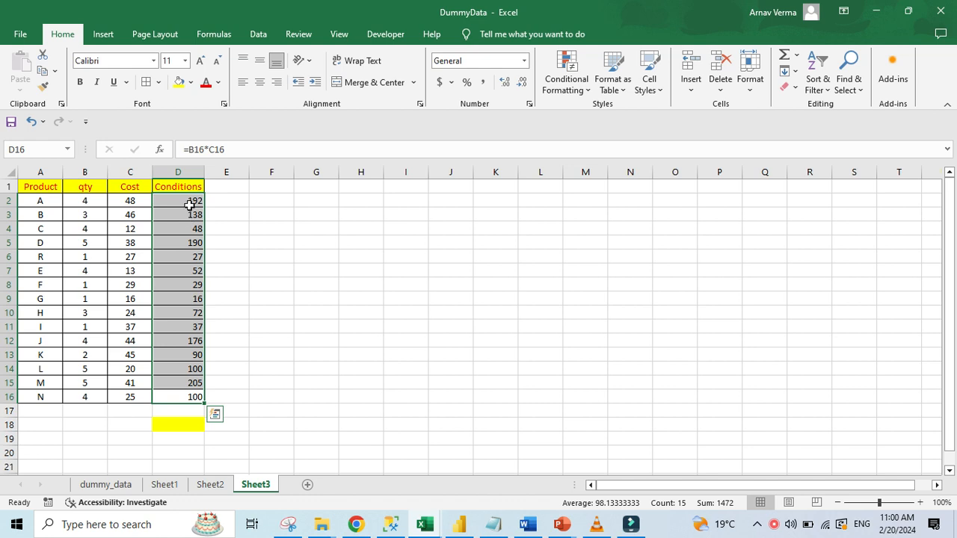
Total the Conditions column in the yellow cell D18 with a SUM of D2:D16.
click(185, 424)
text(=SUM()
key(Up)
key(Up)
key(ctrl+shift+Up)
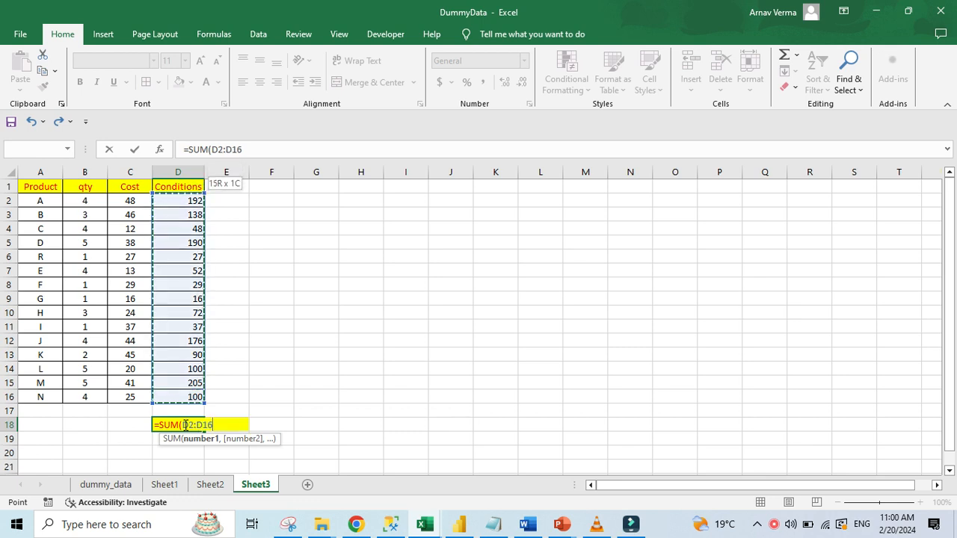
key(Return)
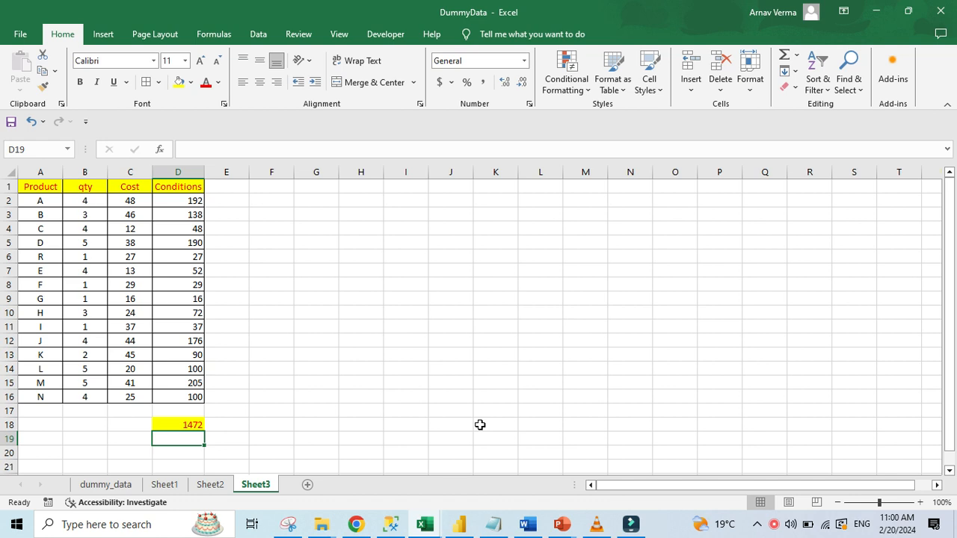
Switch to Power BI Desktop and start a new measure in Sheet3 using sumx with Sheet3 as its table argument.
click(458, 523)
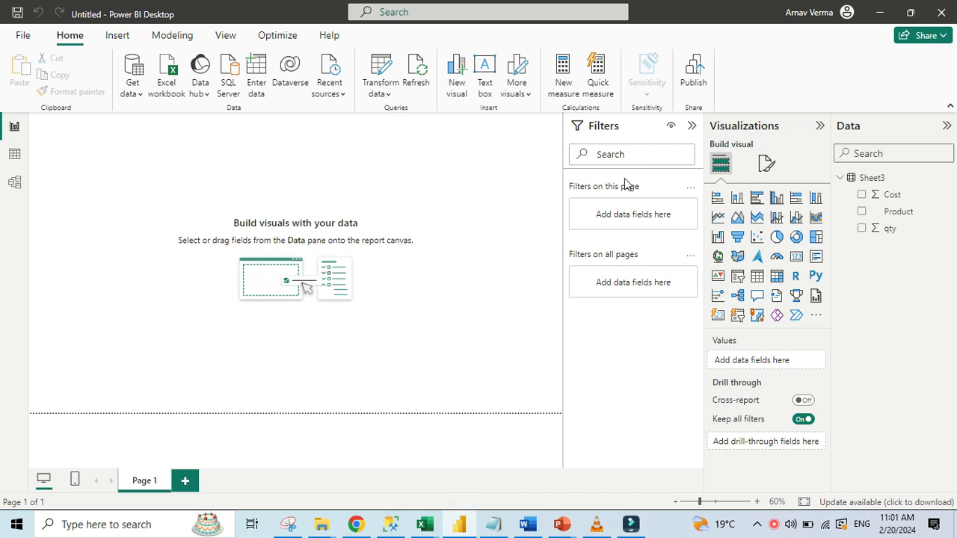
click(879, 182)
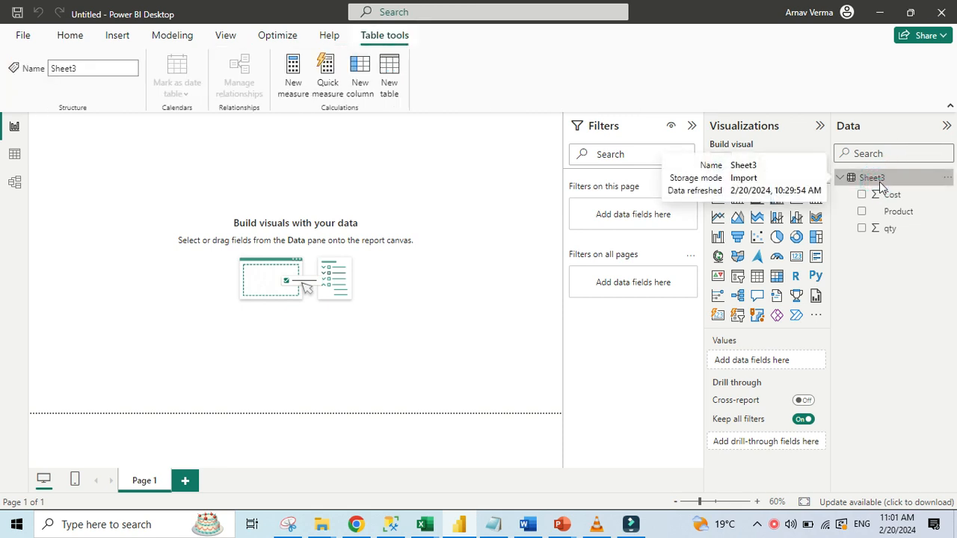
right_click(879, 181)
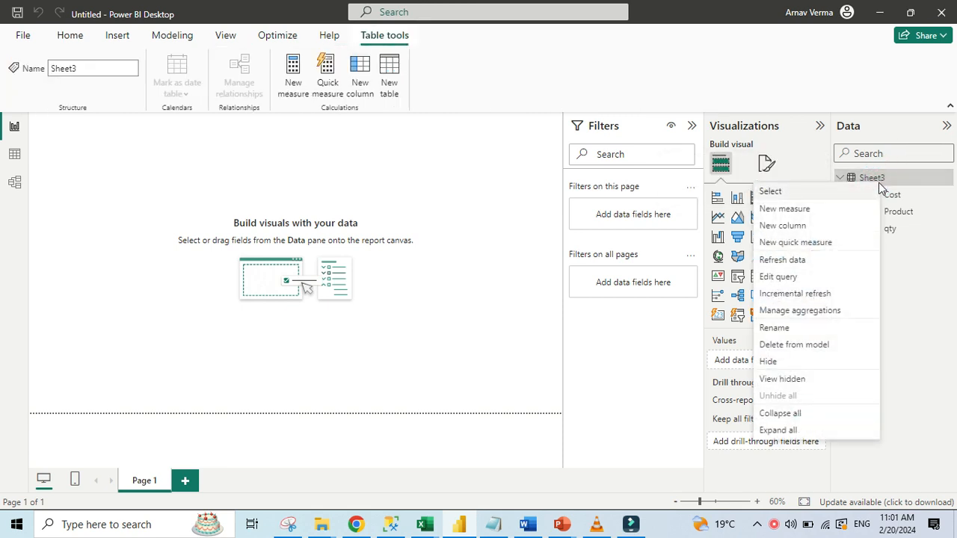
click(821, 212)
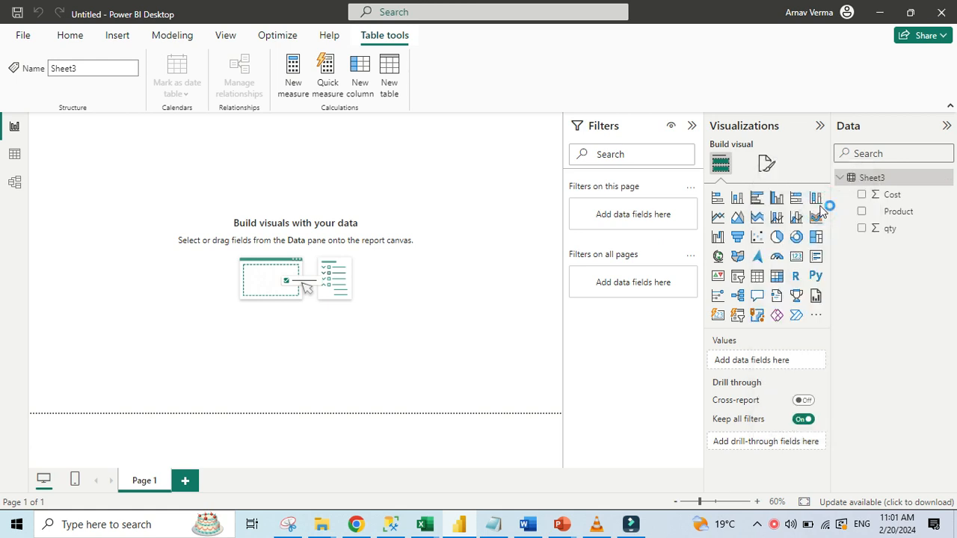
click(169, 126)
text(sumx()
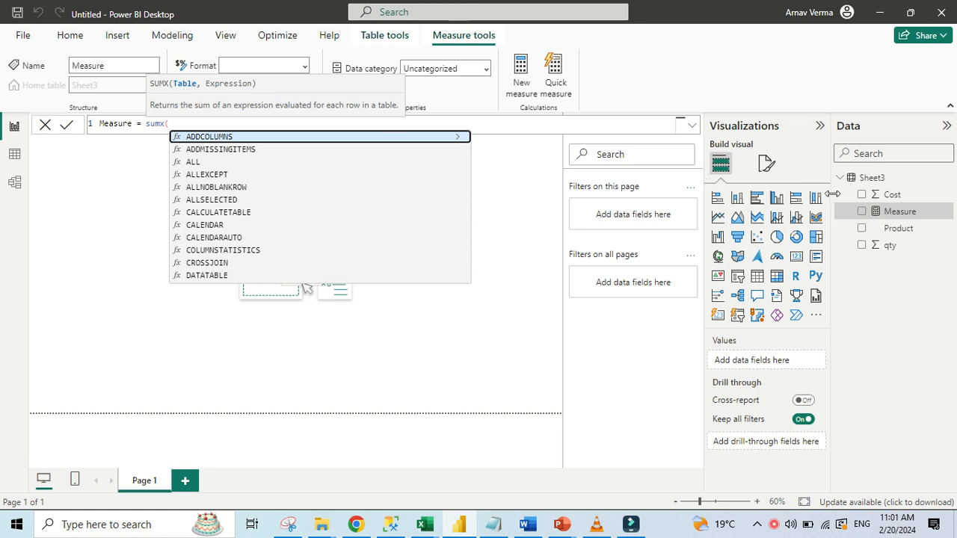
text(she)
key(Tab)
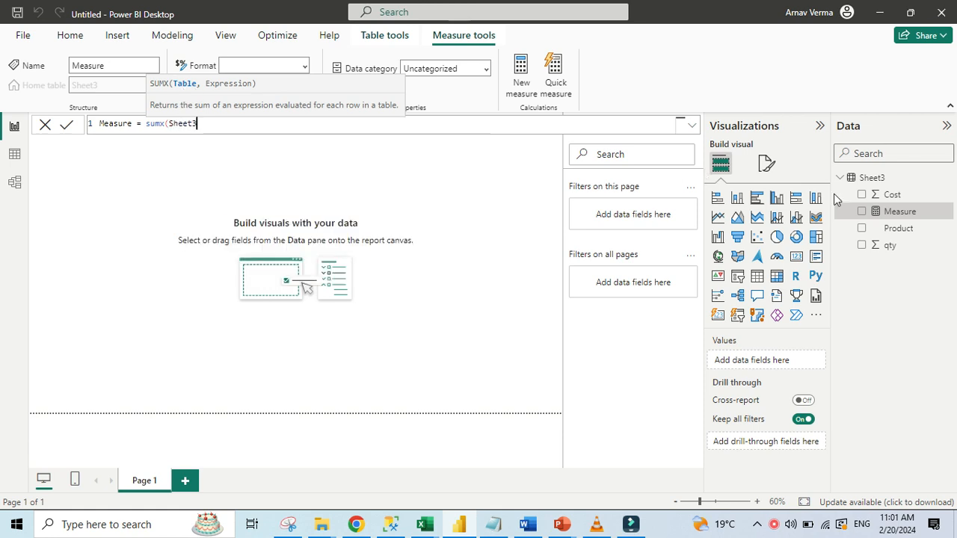
text(,)
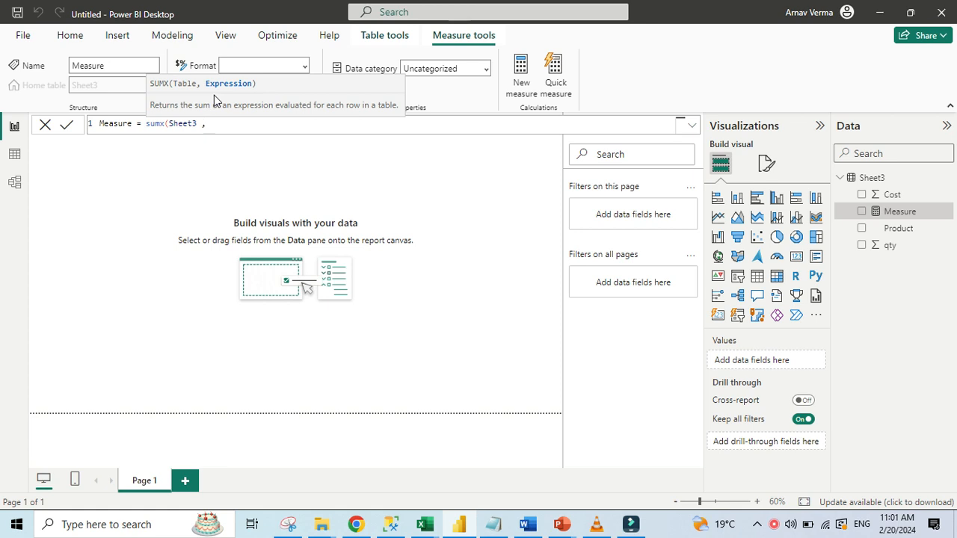
Complete the sumx measure with the expression Sheet3[qty] * Sheet3[Cost] and close the parenthesis.
text(qty)
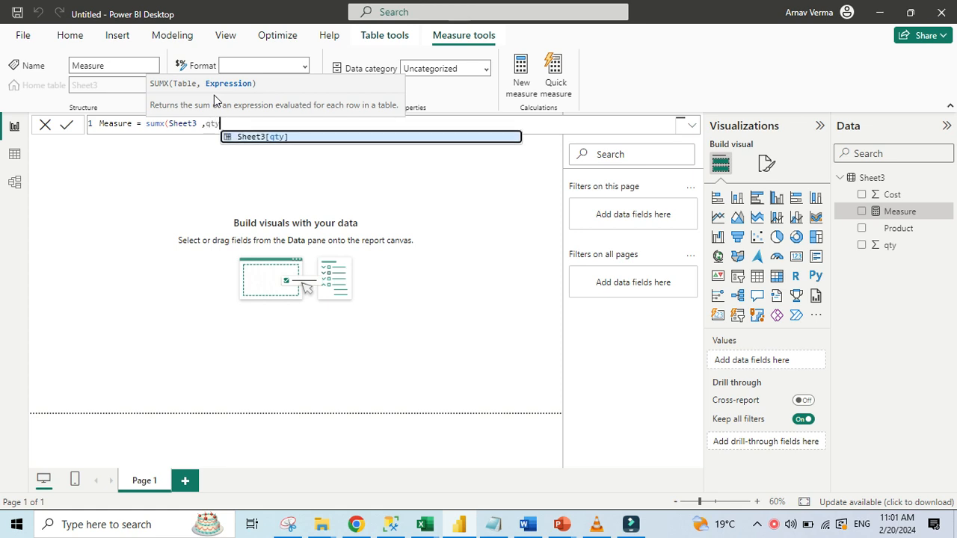
key(Tab)
text(* cos)
key(Down)
key(Down)
key(Tab)
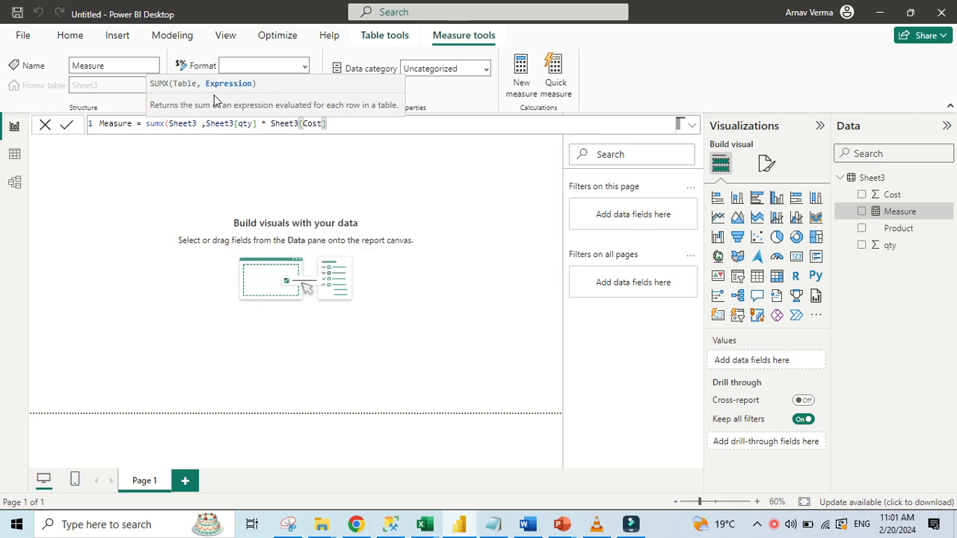
text())
Name the new measure TotalCost in its formula and commit it.
double_click(132, 123)
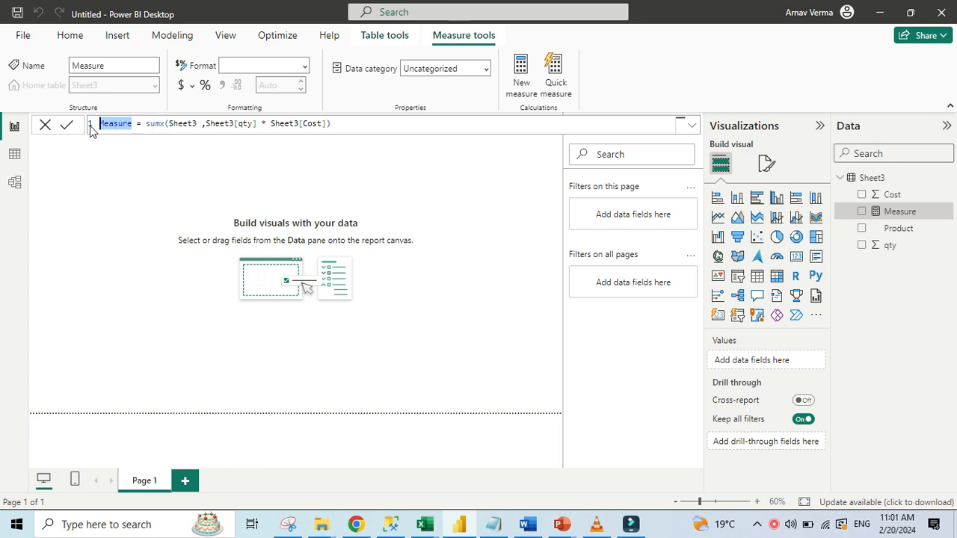
text(TotalC)
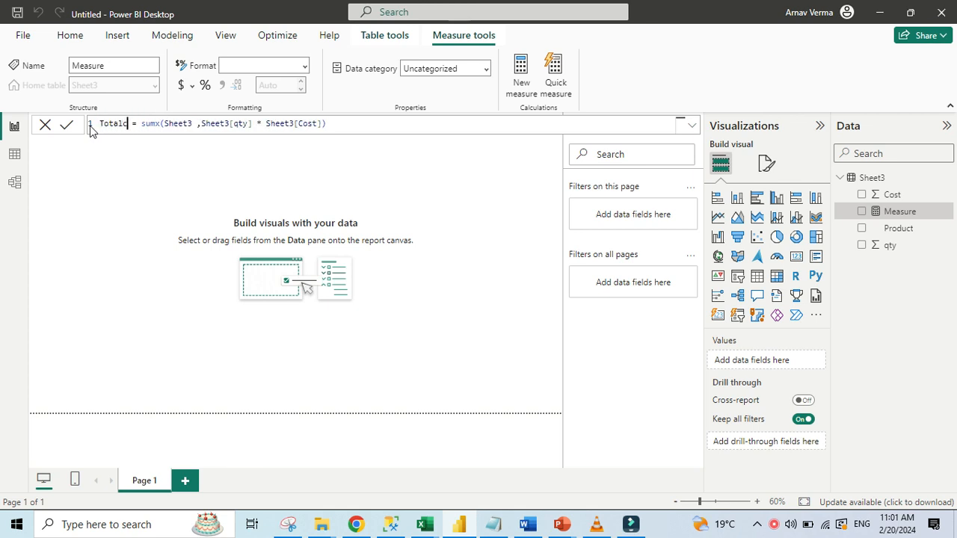
text(ost)
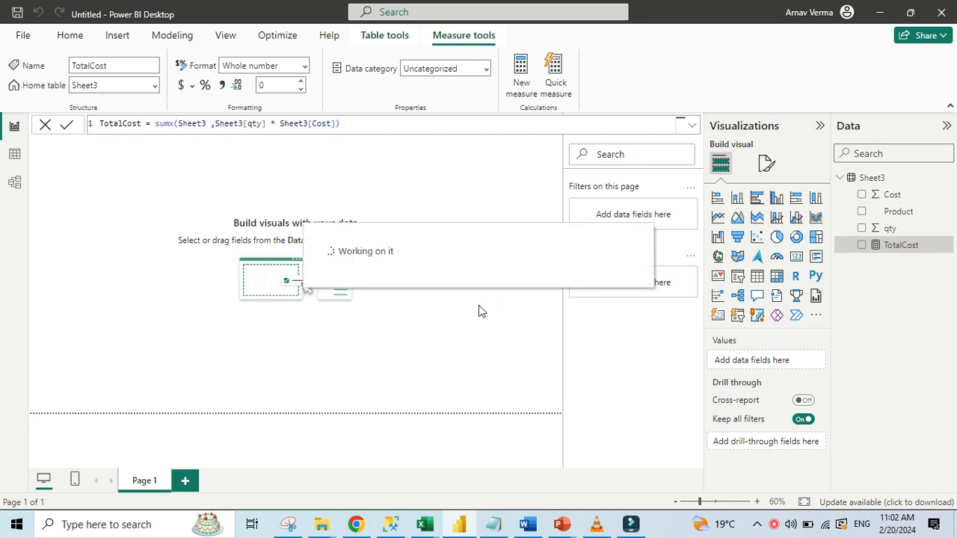
Add a card visual showing the TotalCost measure and move it slightly away from the page's upper-left corner.
click(511, 277)
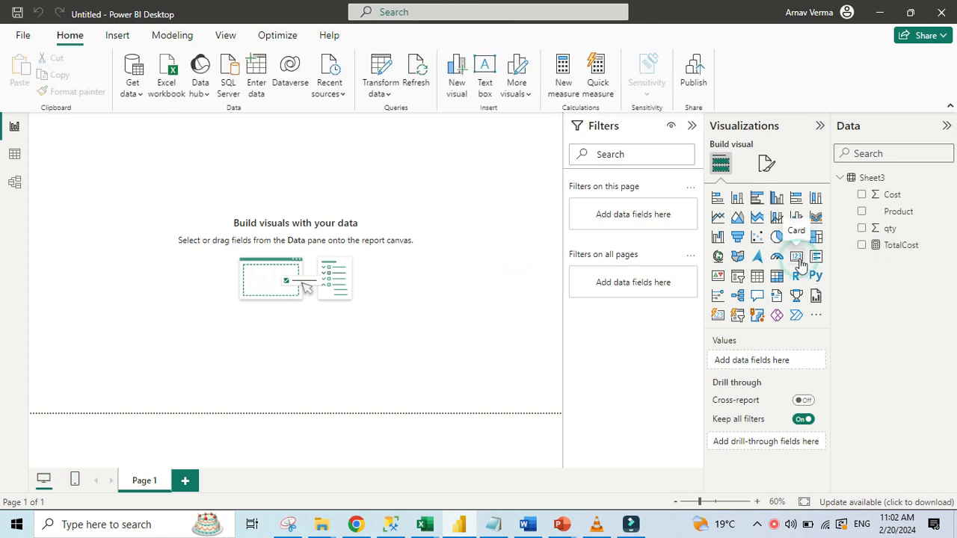
click(861, 246)
drag(100, 218, 164, 263)
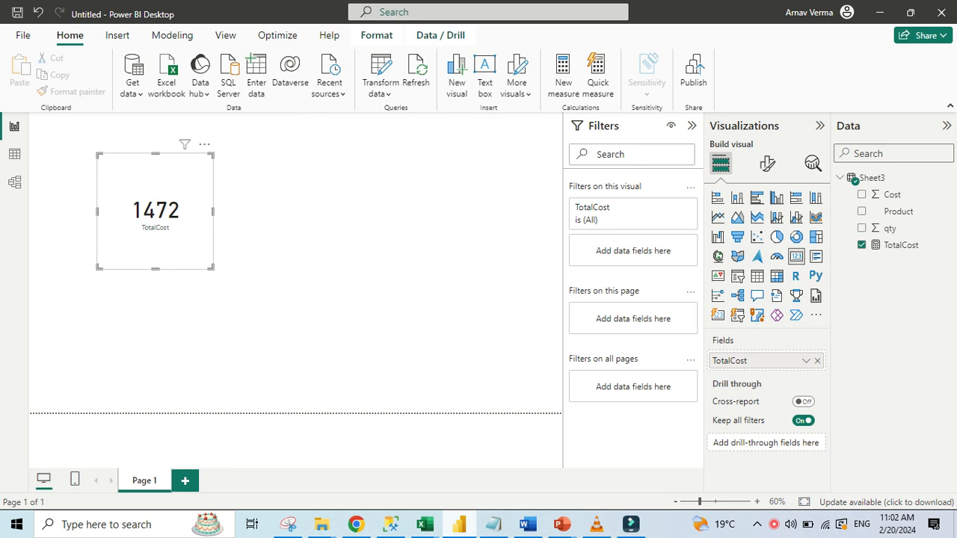
Switch to the DummyData workbook in Excel and check the total in D18 against the card's value.
mouse_move(423, 524)
click(527, 482)
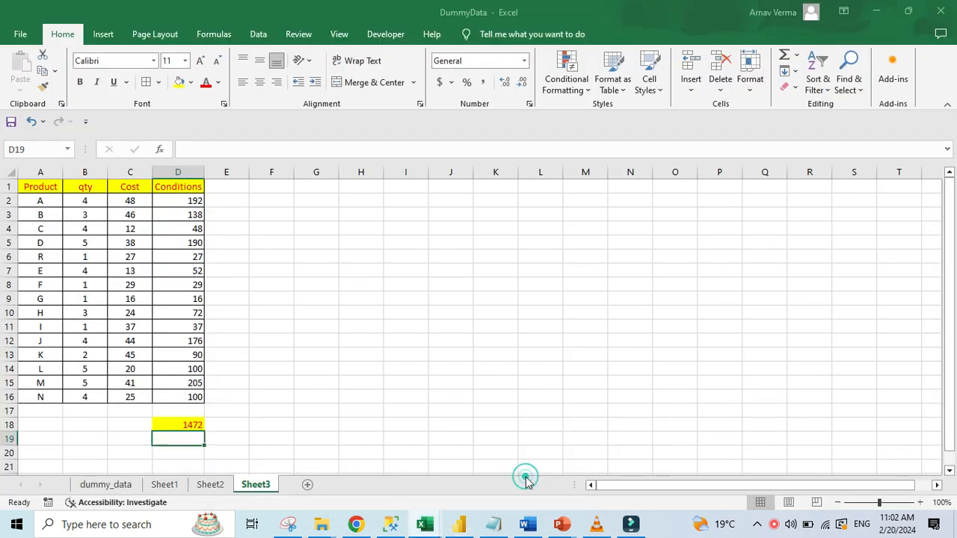
click(193, 423)
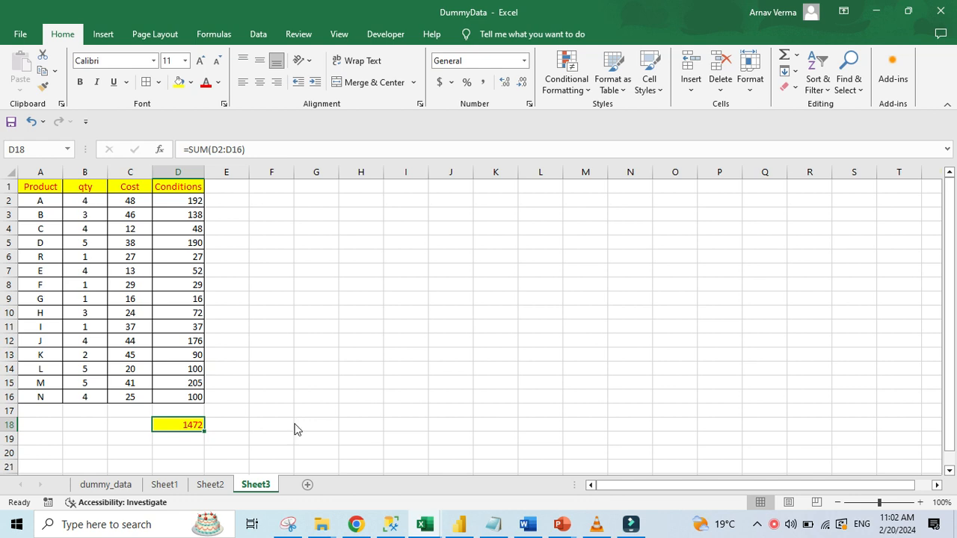
Switch back to Power BI Desktop and examine the TotalCost measure's sumx formula, placing the cursor before Sheet3[qty].
key(alt+Tab)
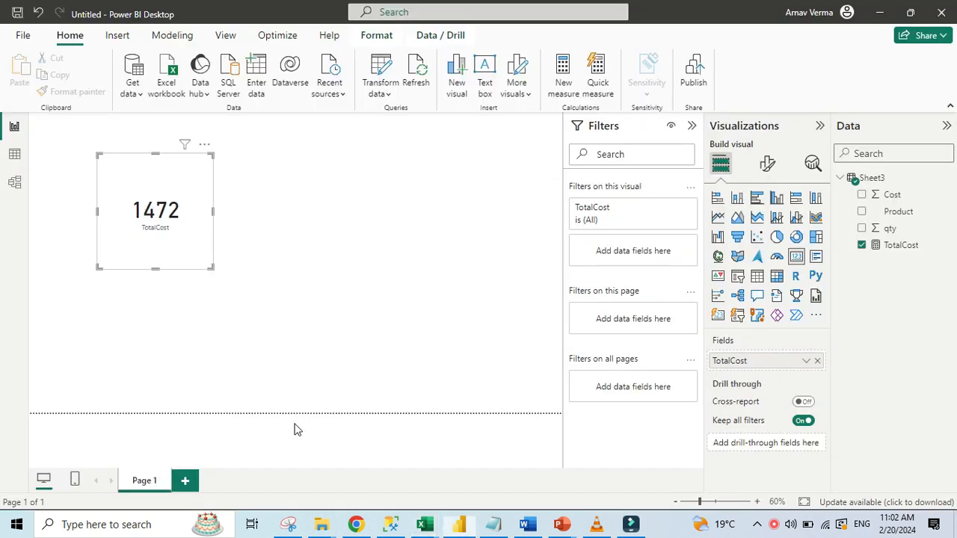
click(903, 247)
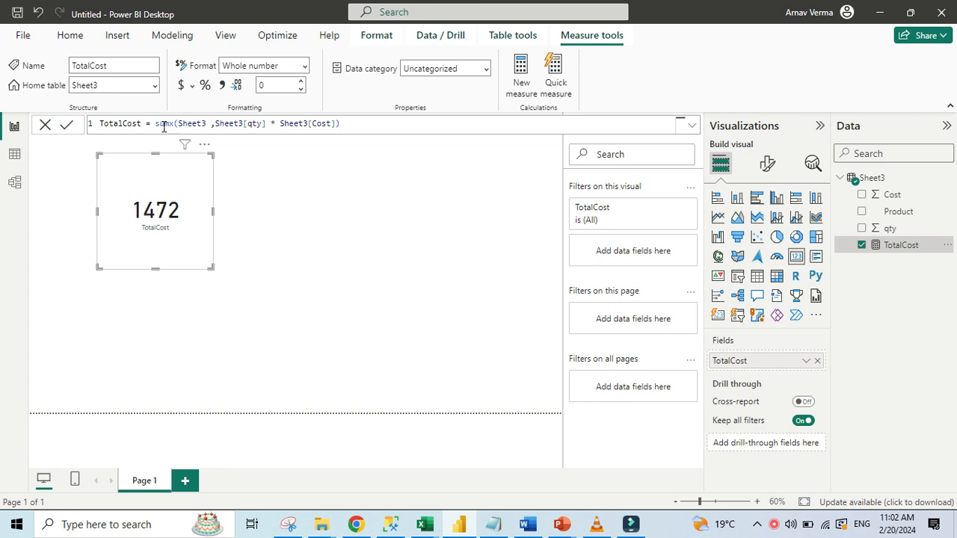
click(217, 123)
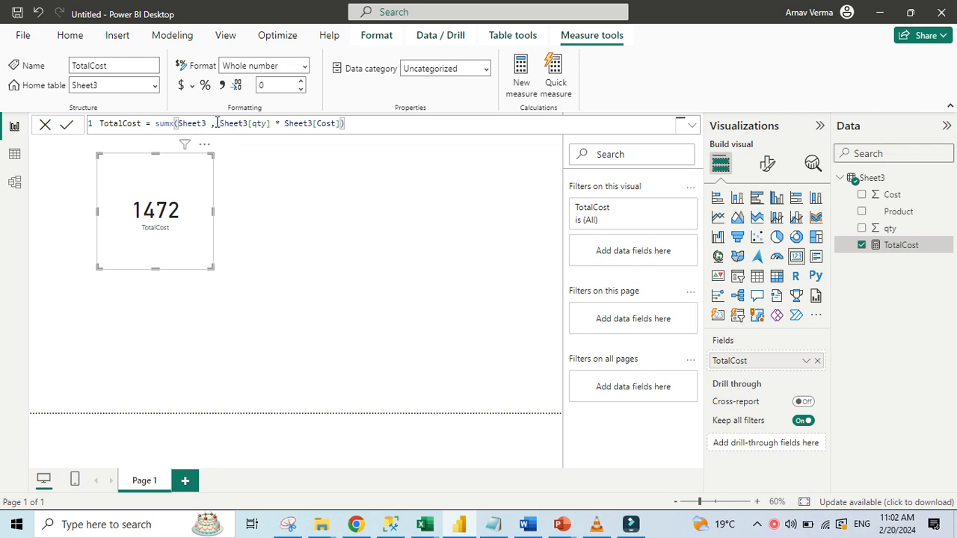
Switch to Excel and review how product A's qty and cost feed the D2 formula and the D18 total.
key(alt+Tab)
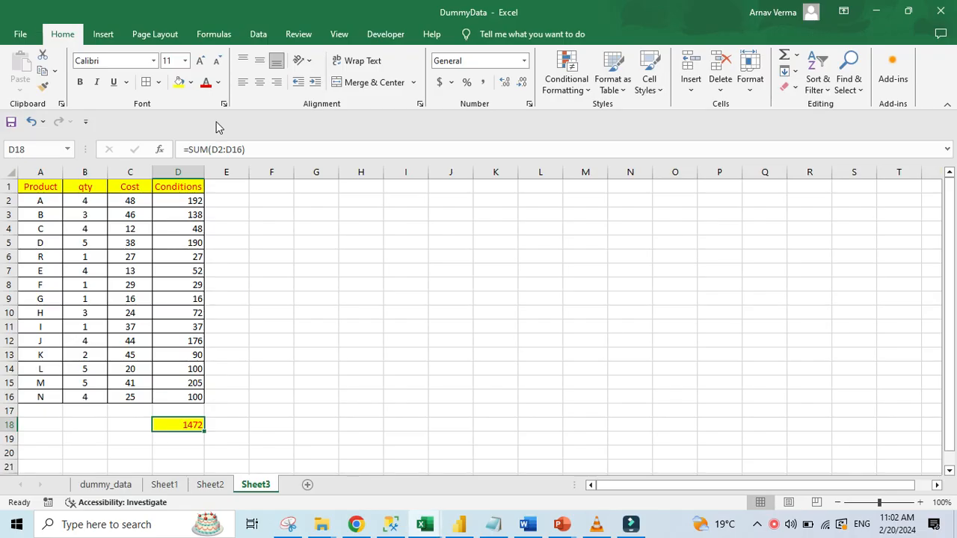
click(97, 201)
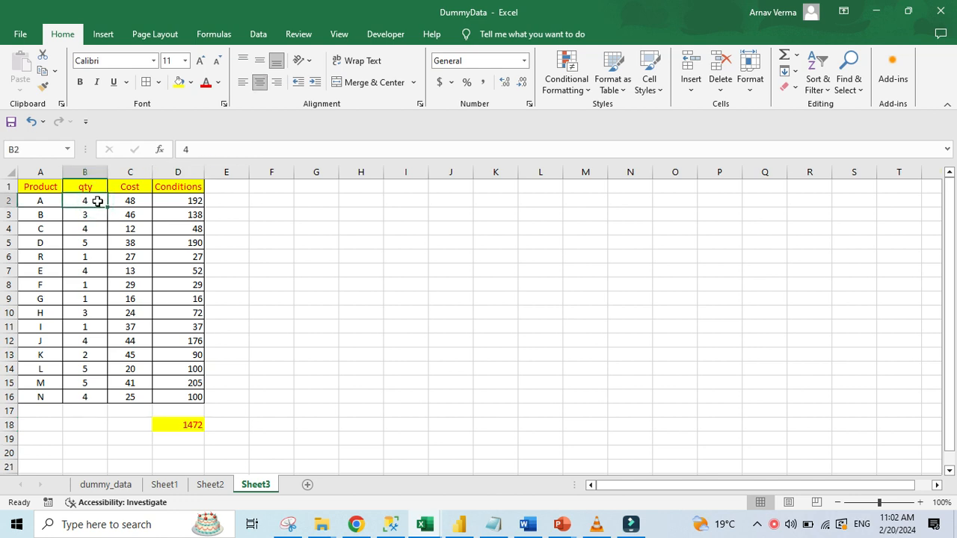
click(118, 201)
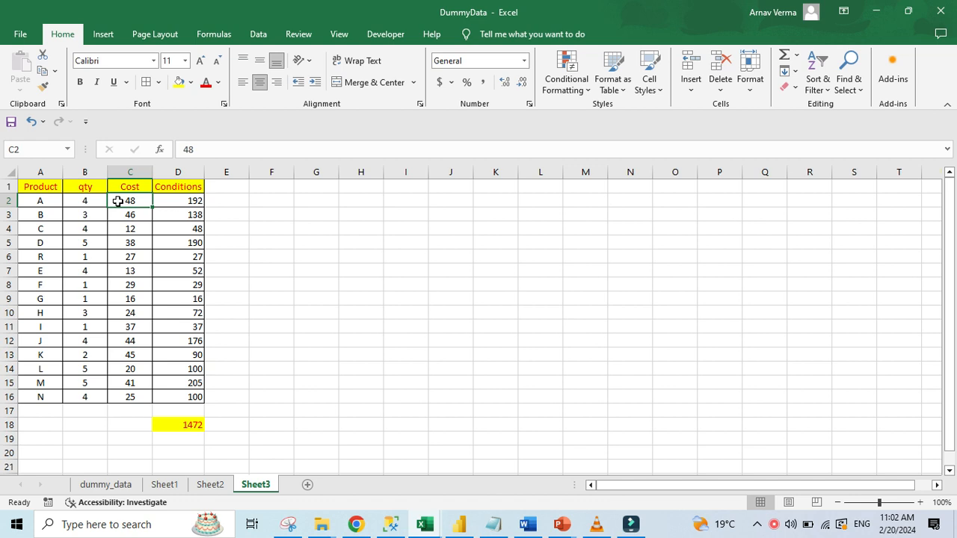
click(190, 423)
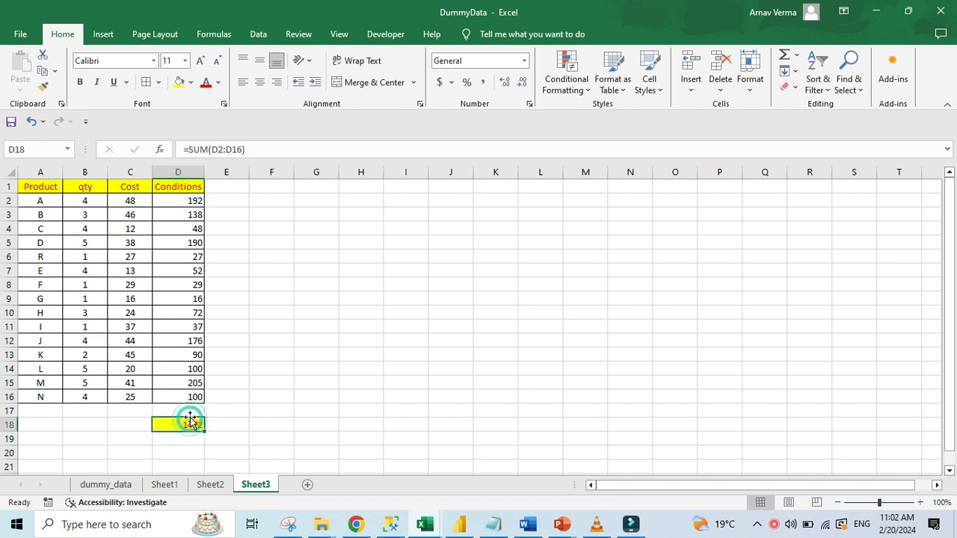
click(184, 201)
click(184, 201)
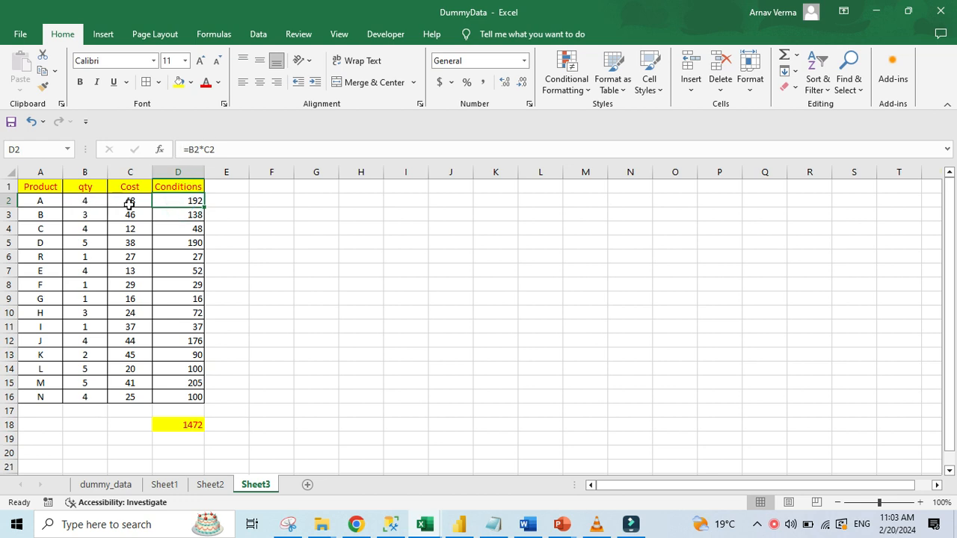
click(86, 206)
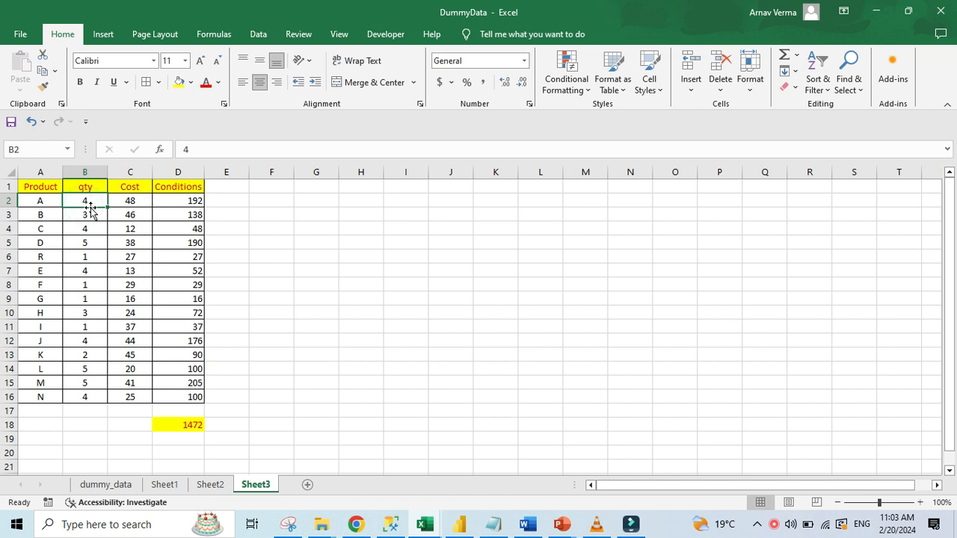
Change the D2 formula to =B2+C2 and fill it down the Conditions column through D16.
click(193, 199)
double_click(193, 199)
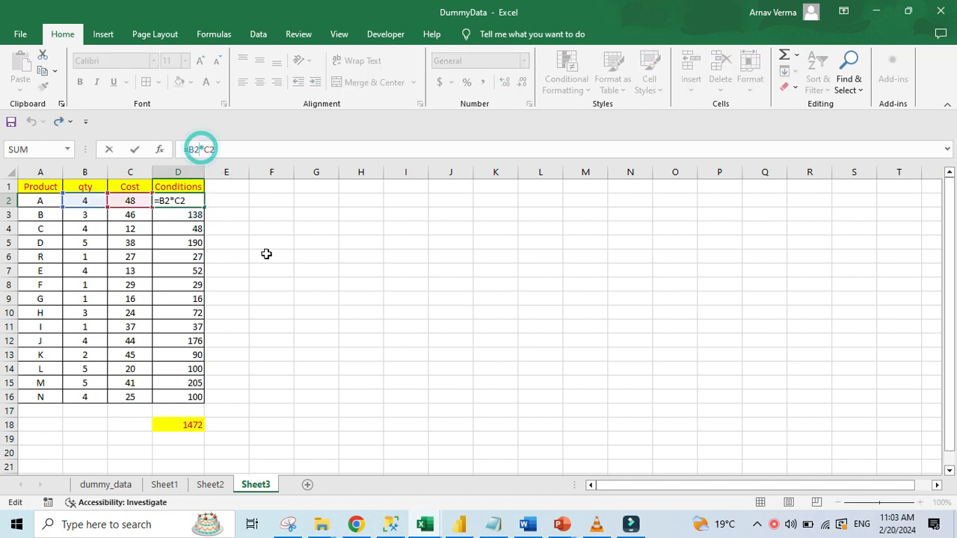
key(BackSpace)
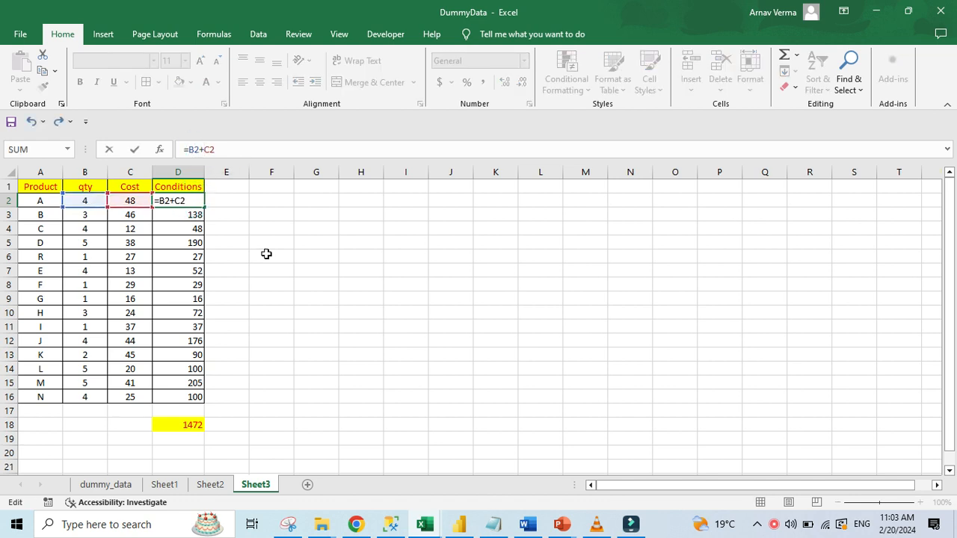
key(Return)
key(Up)
key(ctrl+shift+Down)
key(ctrl+d)
key(Up)
key(Down)
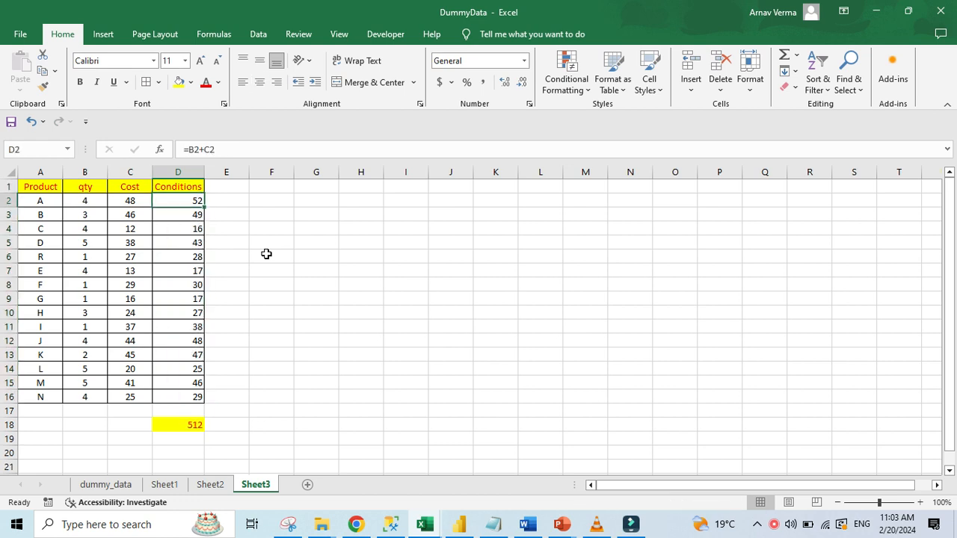
Check the SUM formula behind the D18 total and the formula in D2.
key(ctrl+Down)
key(Down)
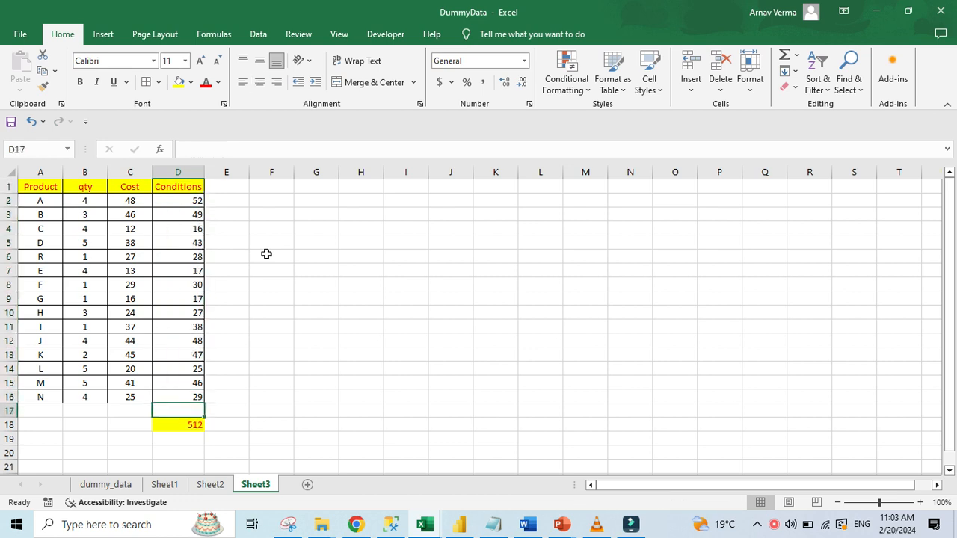
key(Down)
key(F2)
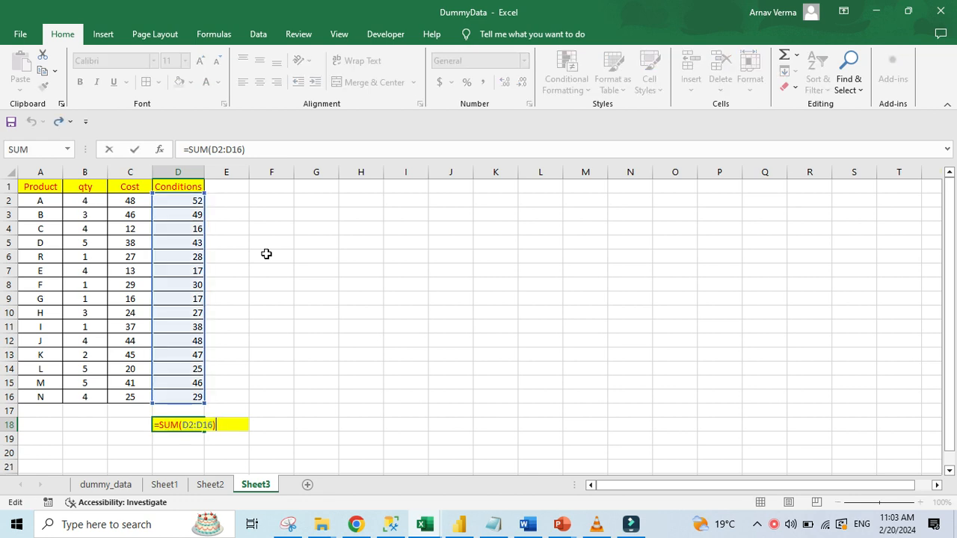
key(Return)
key(Up)
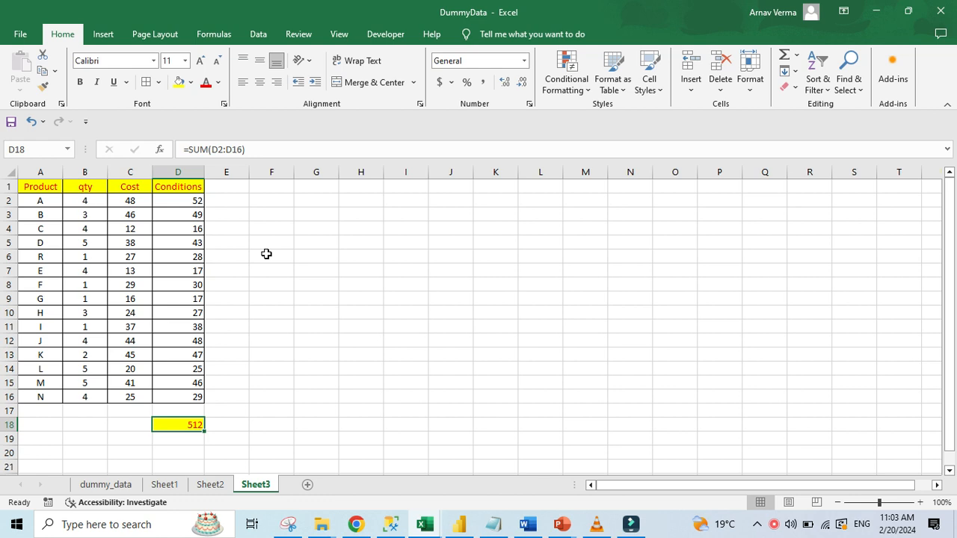
click(193, 201)
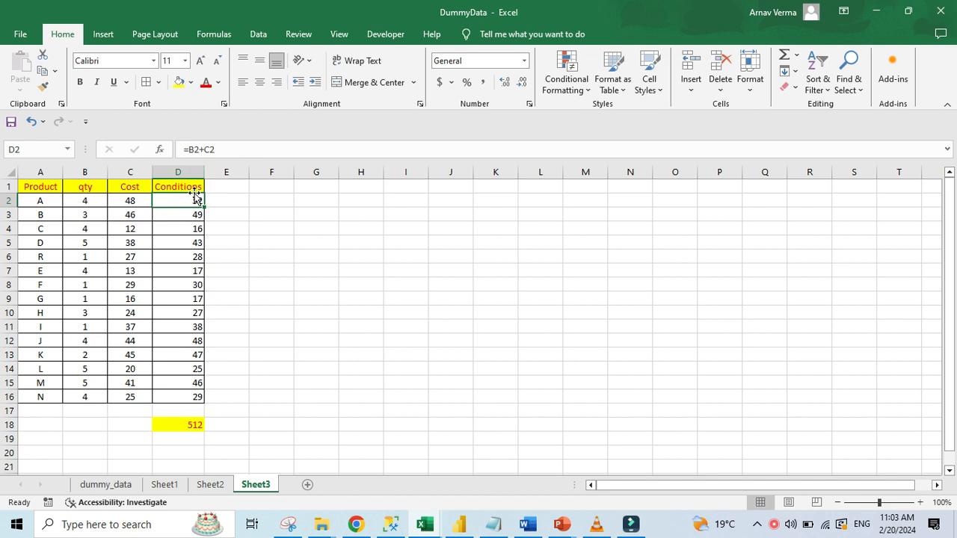
Switch to Power BI Desktop and change the TotalCost measure to sumx(Sheet3 , Sheet3[qty] + Sheet3[Cost]).
key(alt+Tab)
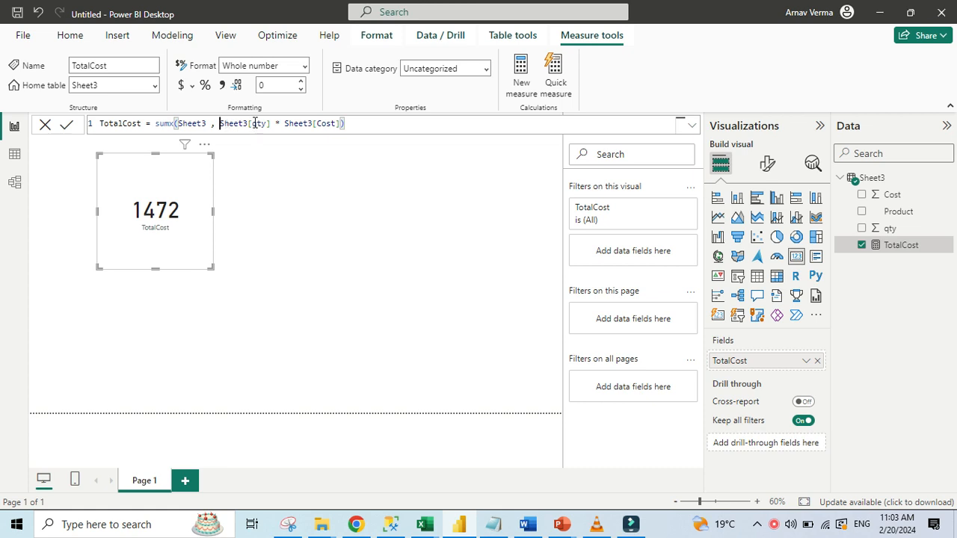
click(284, 123)
key(BackSpace)
key(BackSpace)
text(+)
click(378, 123)
click(379, 123)
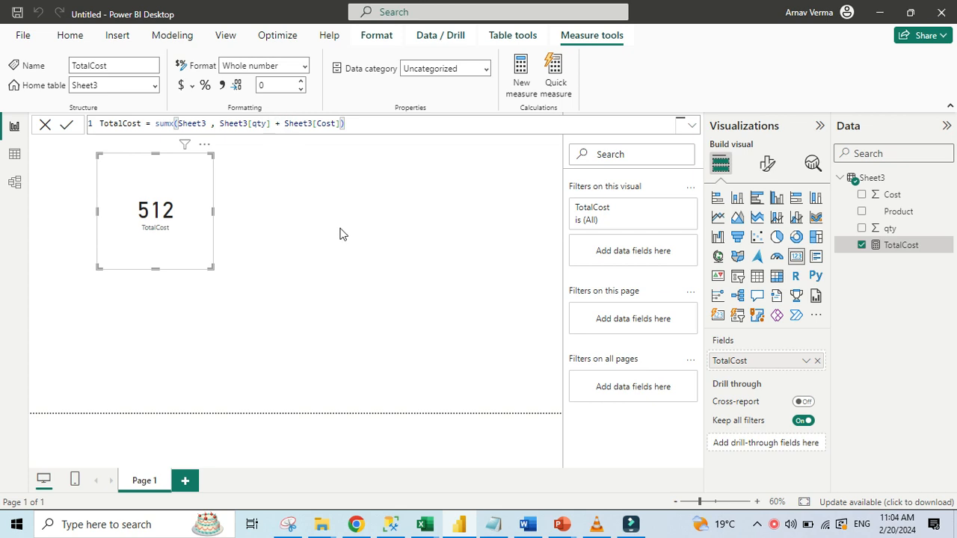
Change the operator in the TotalCost measure so the expression reads Sheet3[qty] - Sheet3[Cost], and commit it.
key(BackSpace)
text(*)
key(Delete)
key(BackSpace)
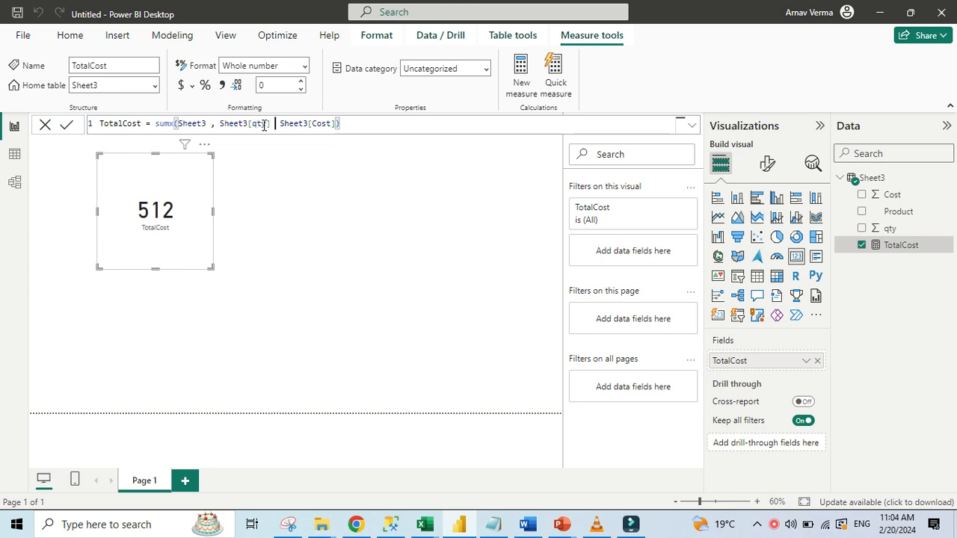
text(-)
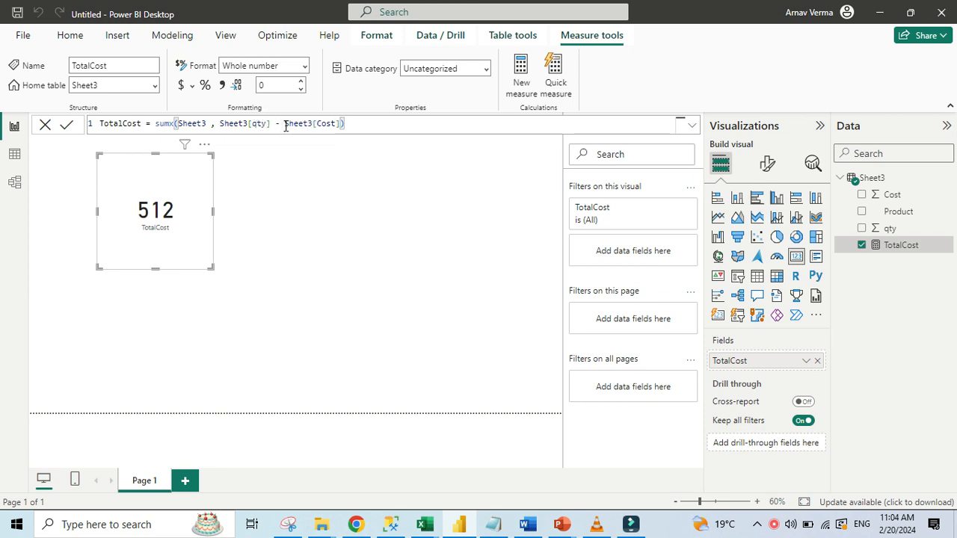
click(359, 124)
key(Return)
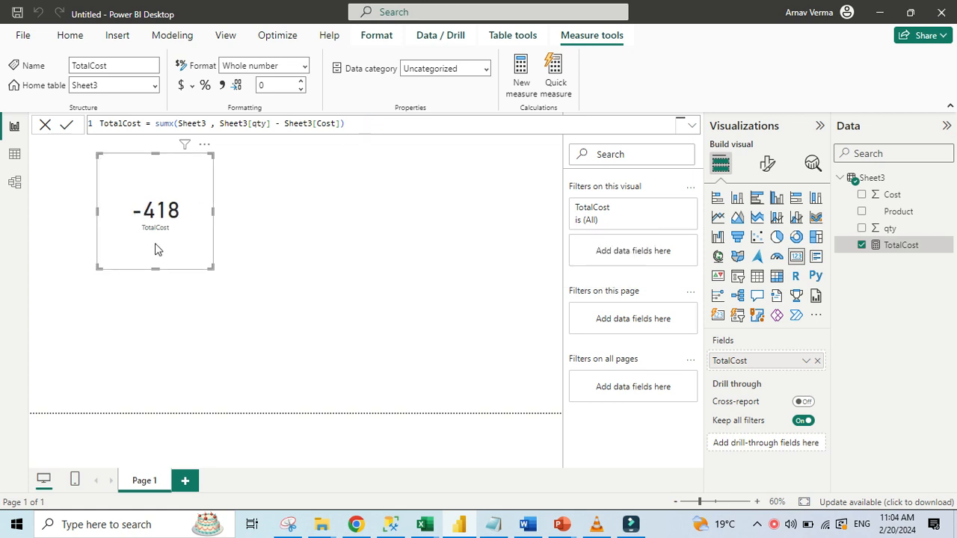
Switch to Excel, change the D2 formula to =B2-C2, fill it down through D16, and check the D18 total.
key(alt+Tab)
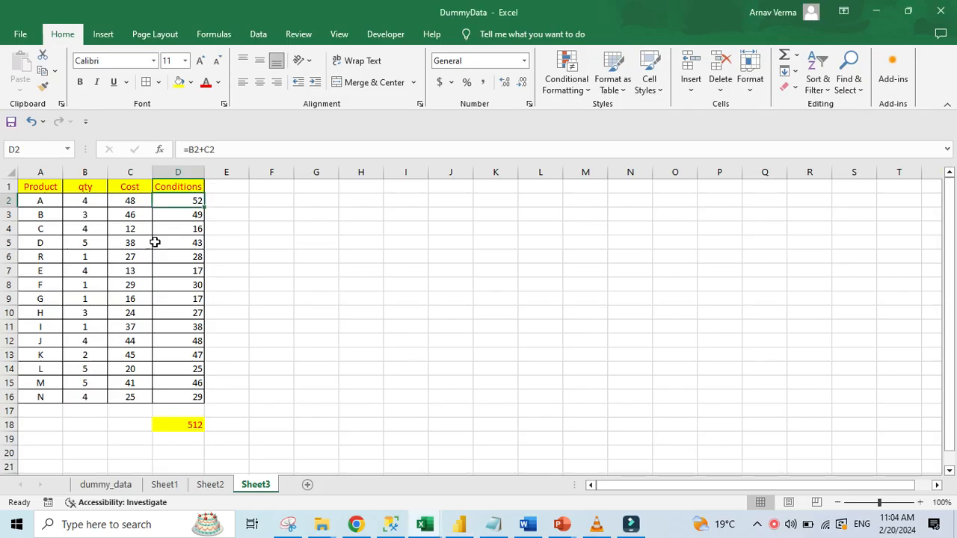
click(203, 148)
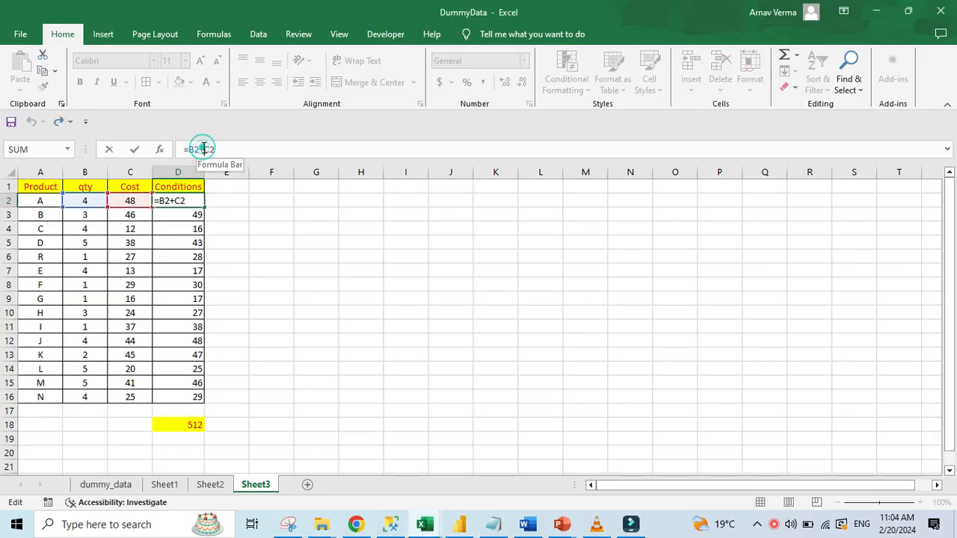
key(BackSpace)
text(-)
key(Return)
key(Up)
key(ctrl+shift+Down)
key(ctrl+d)
key(ctrl+Down)
key(Down)
key(Down)
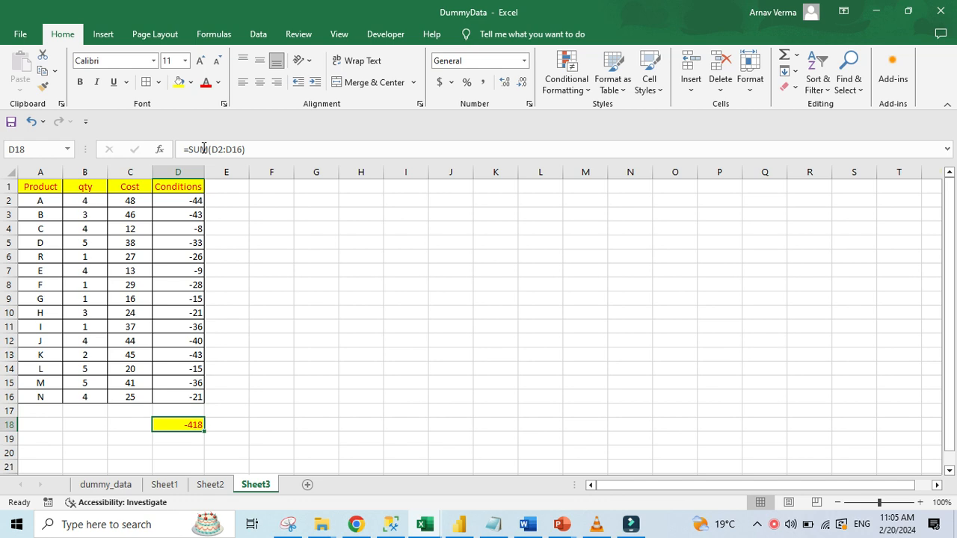
Switch back to Power BI Desktop and compare the TotalCost card with the Excel total.
key(alt+Tab)
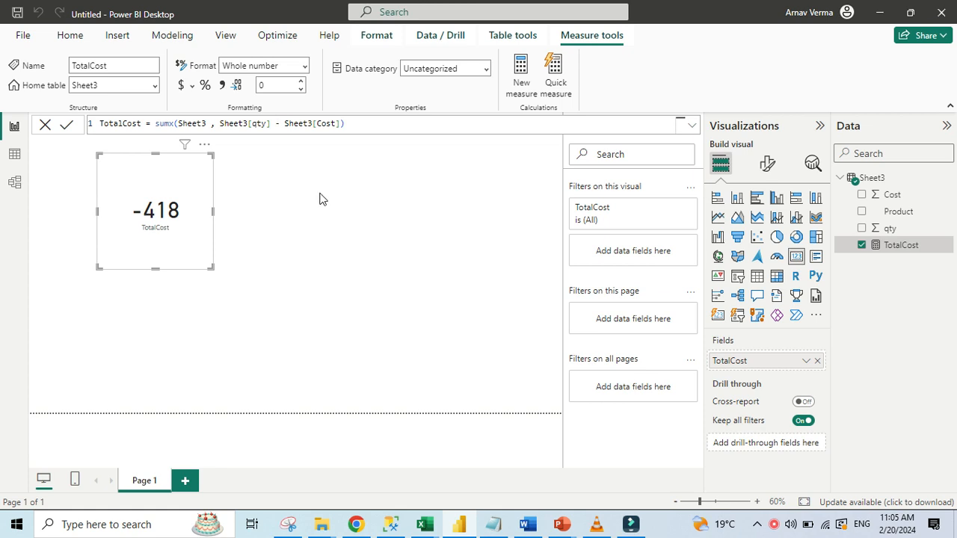
right_click(778, 525)
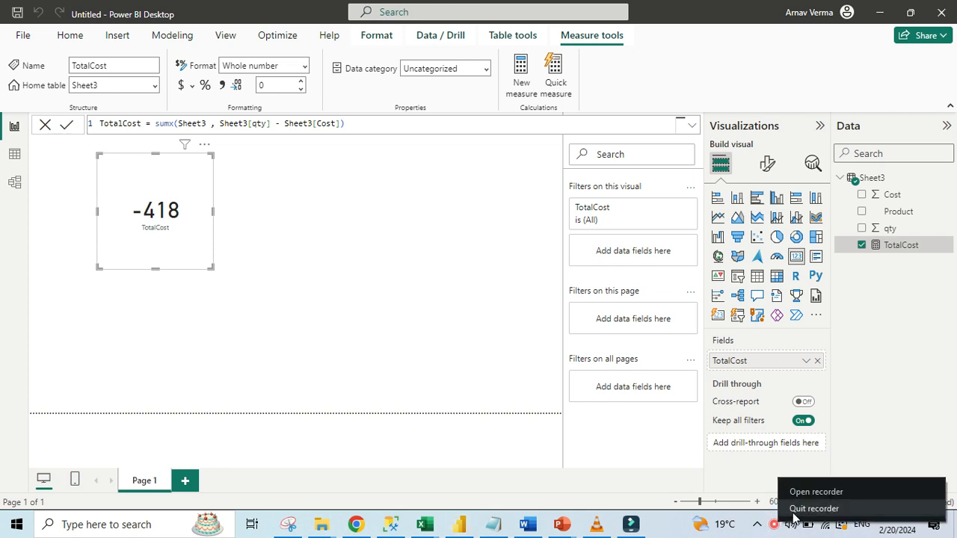